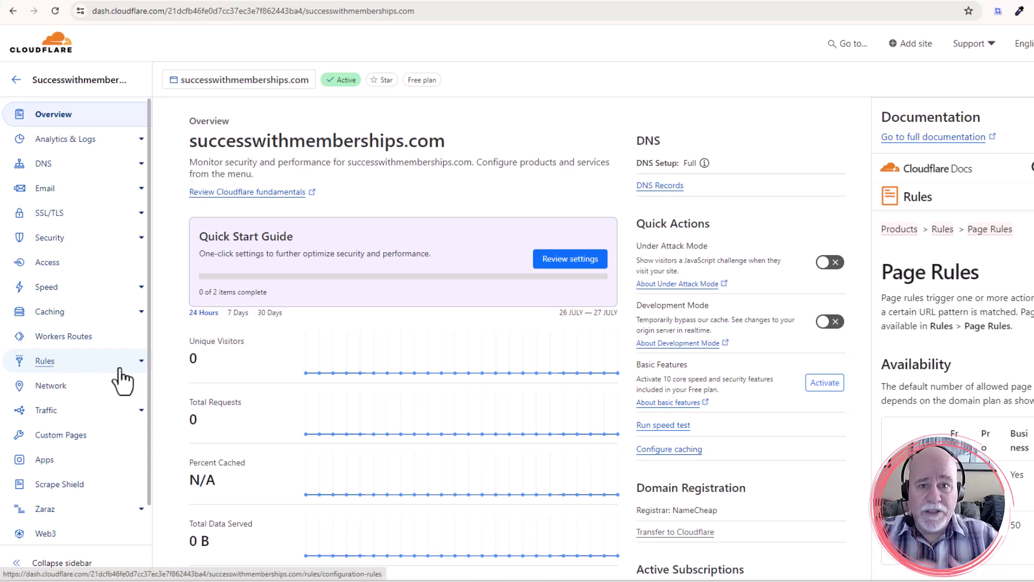
Step: Start creating a new page rule for successwithmemberships.com
click(120, 369)
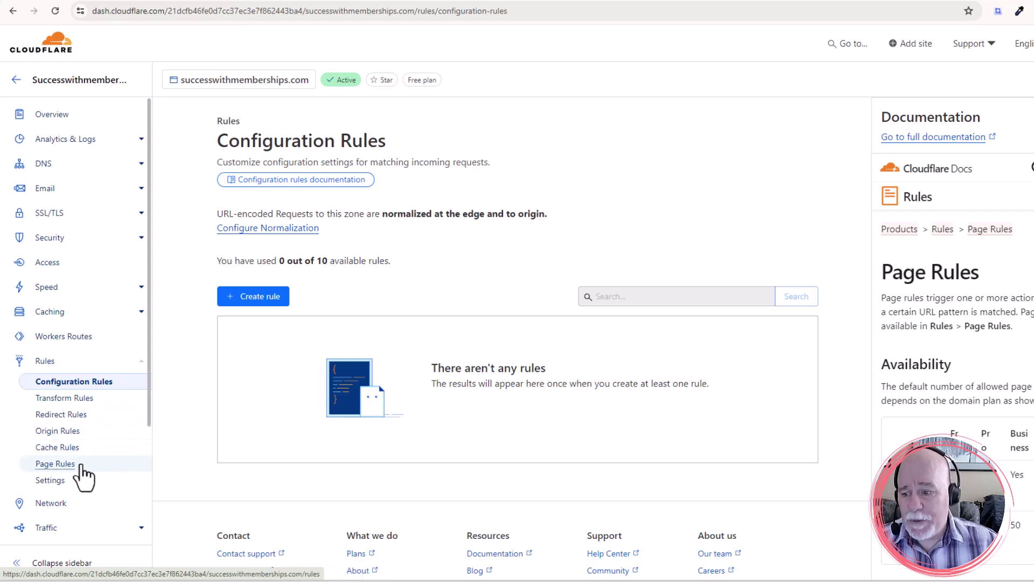
click(56, 464)
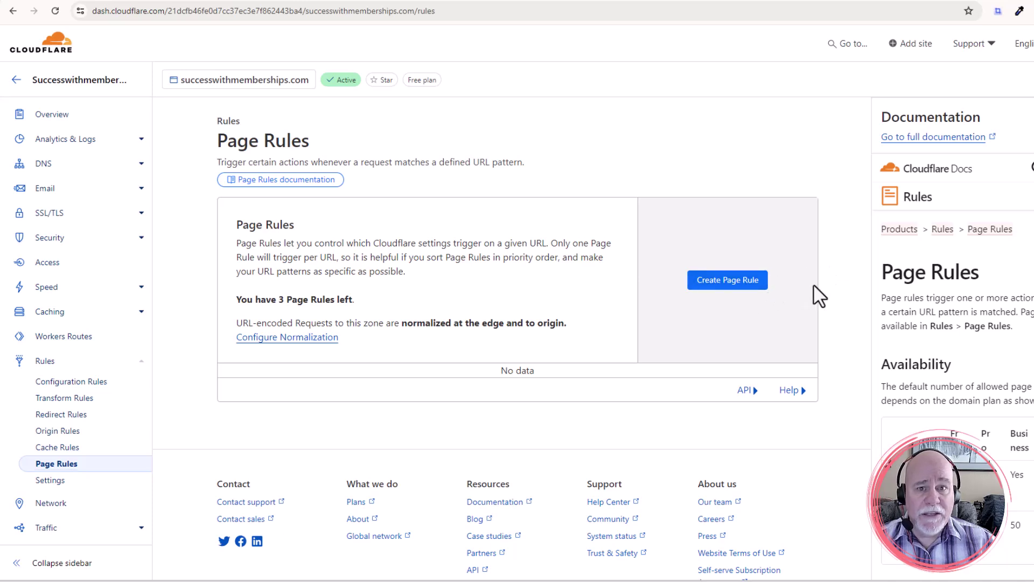
click(751, 282)
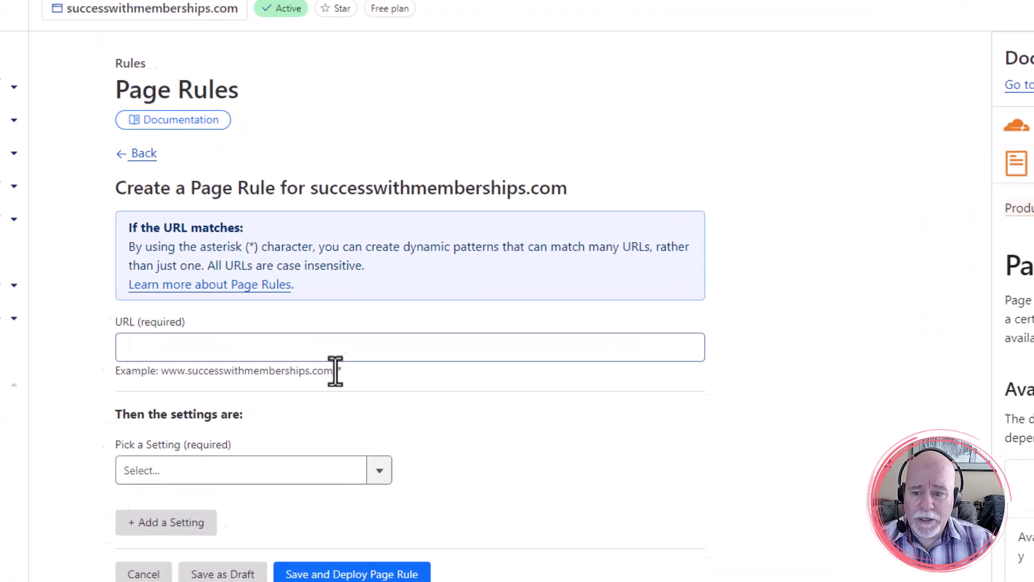
drag(345, 373, 170, 382)
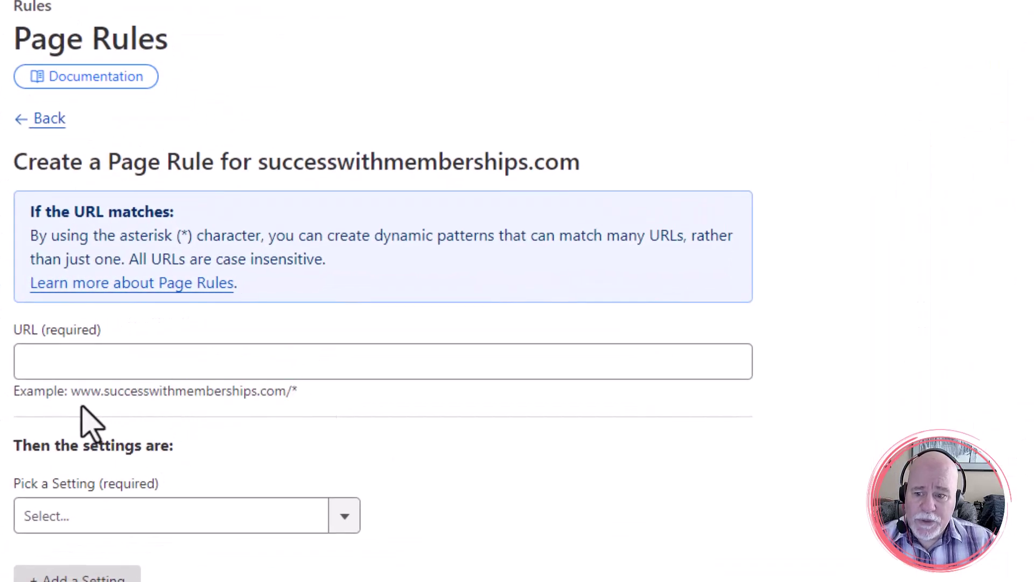
drag(86, 420, 70, 396)
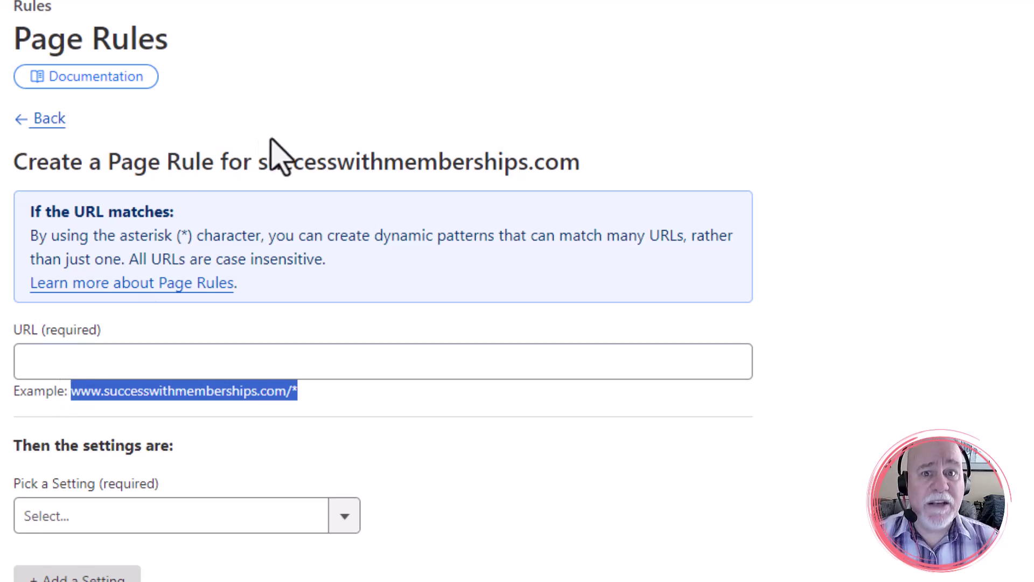
click(404, 361)
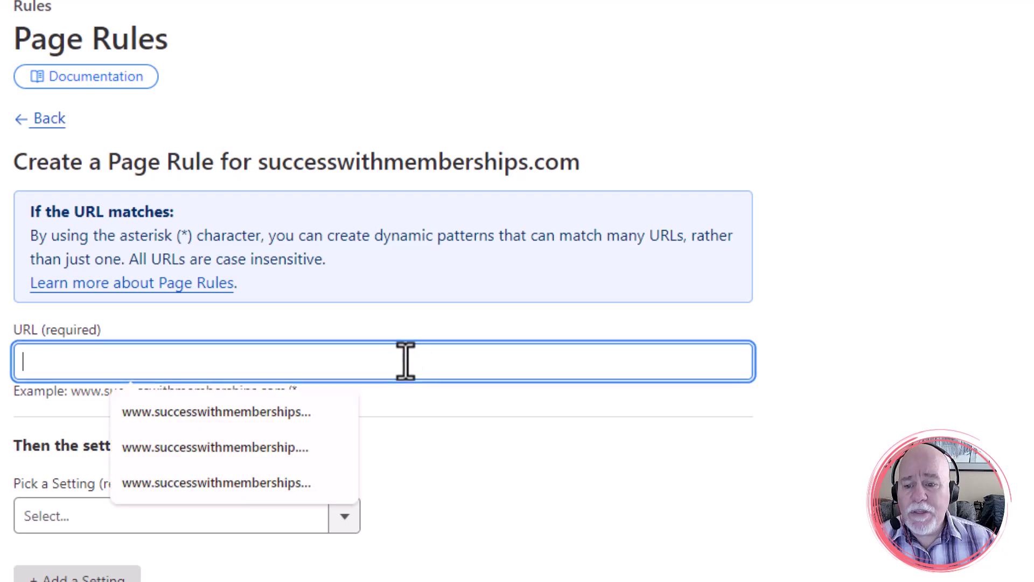
click(765, 415)
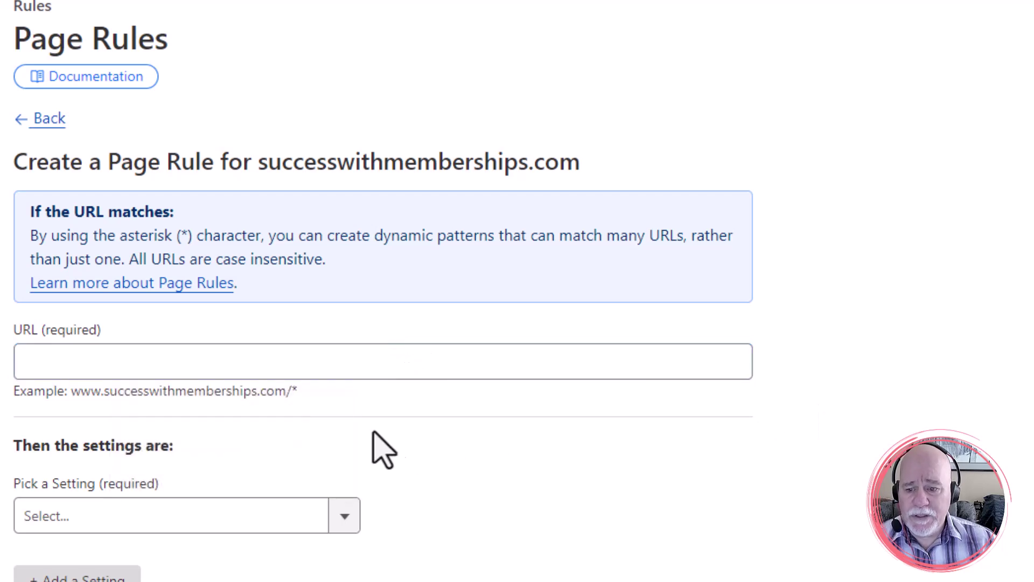
double_click(294, 391)
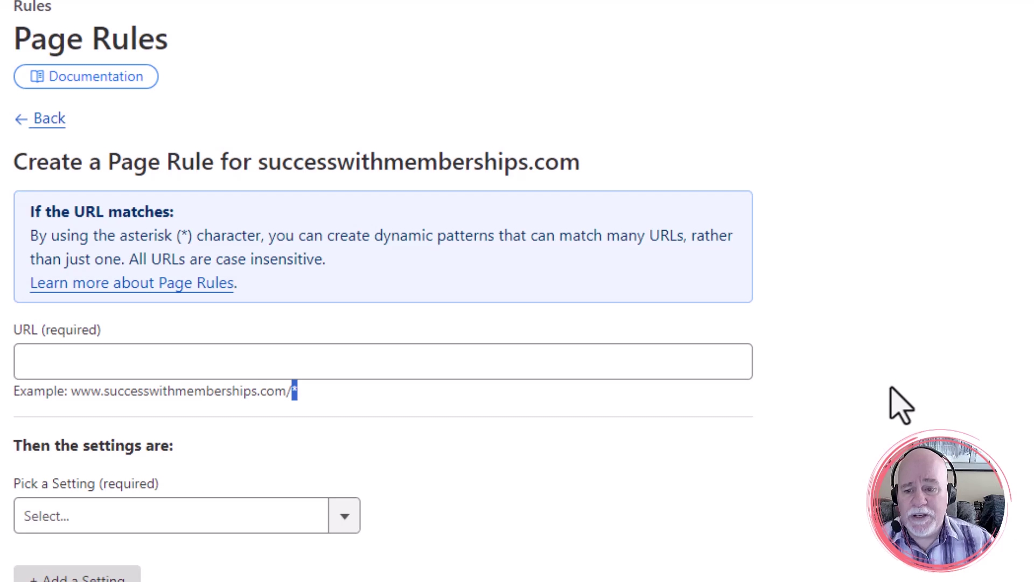
click(416, 359)
text(www.su)
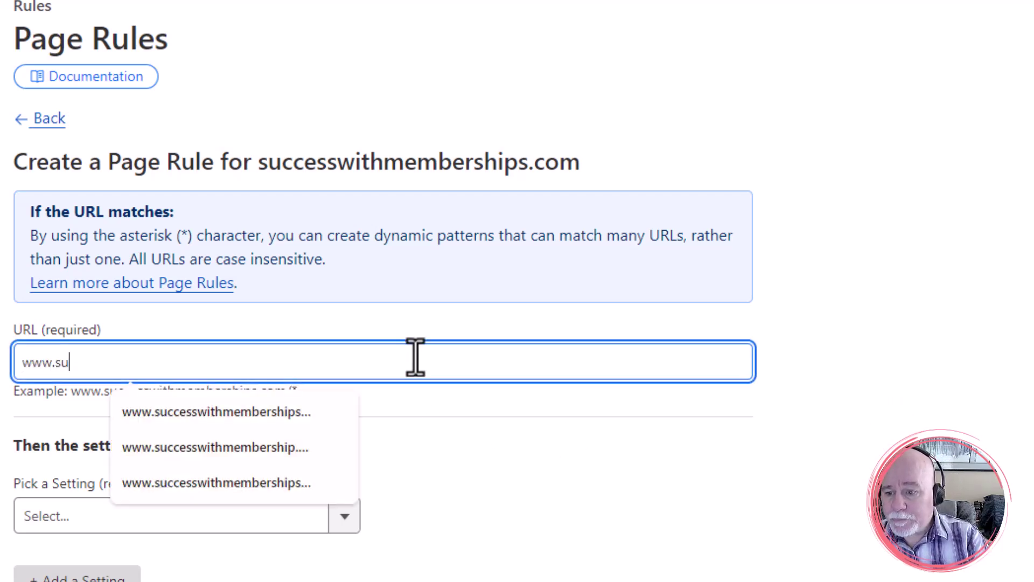
text(ccesswithmem)
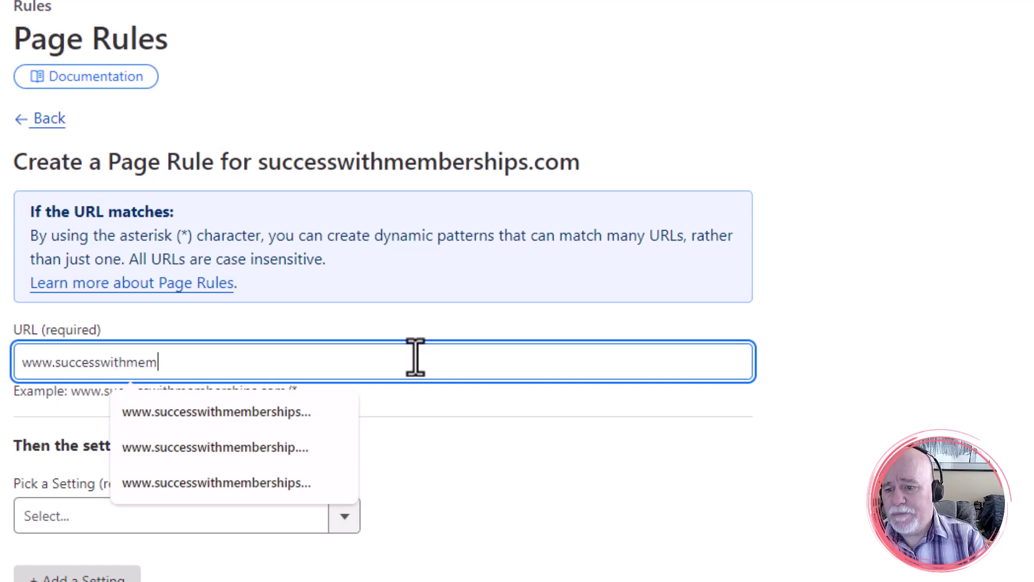
text(berships.com)
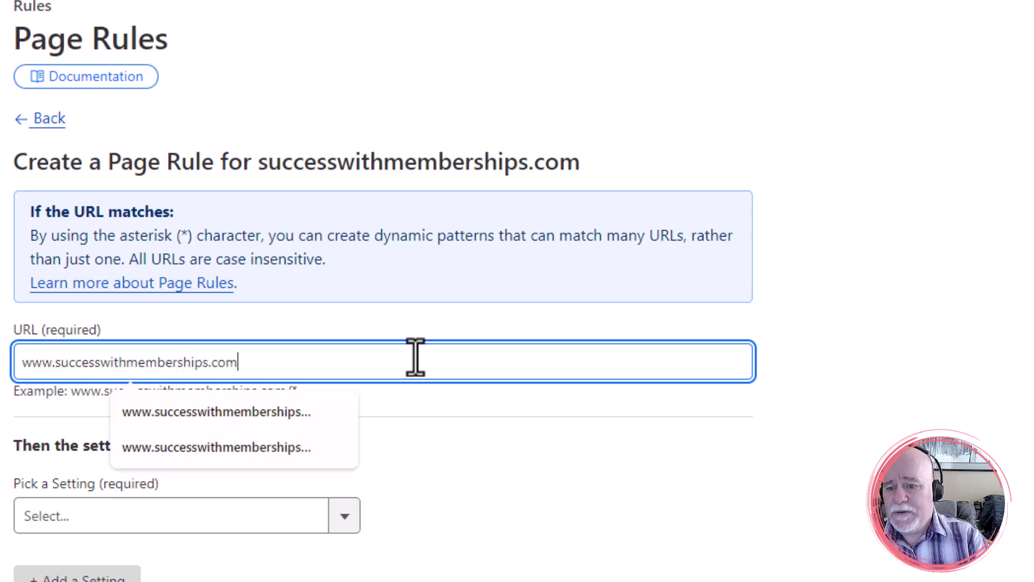
text(/systeme)
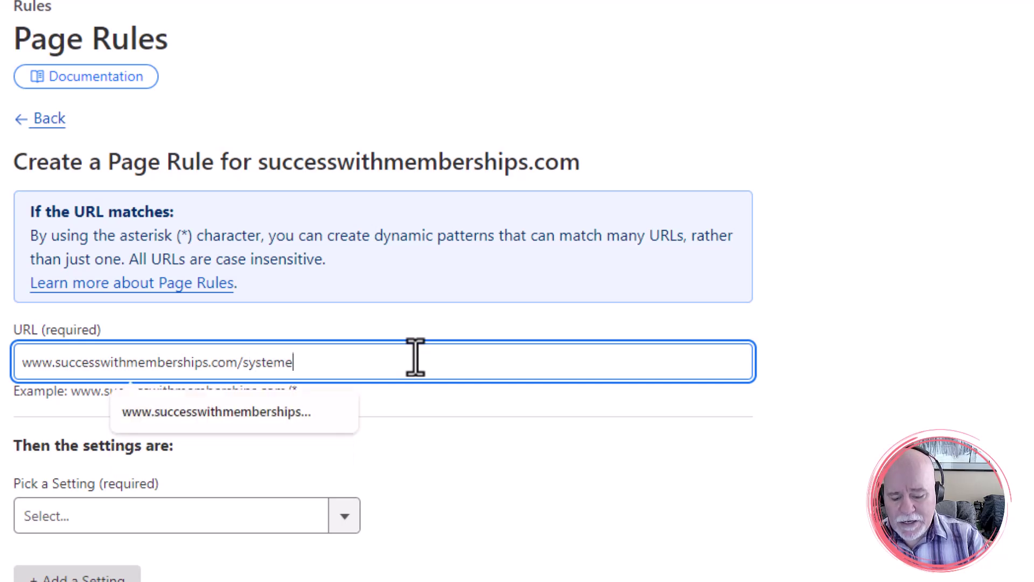
text(*)
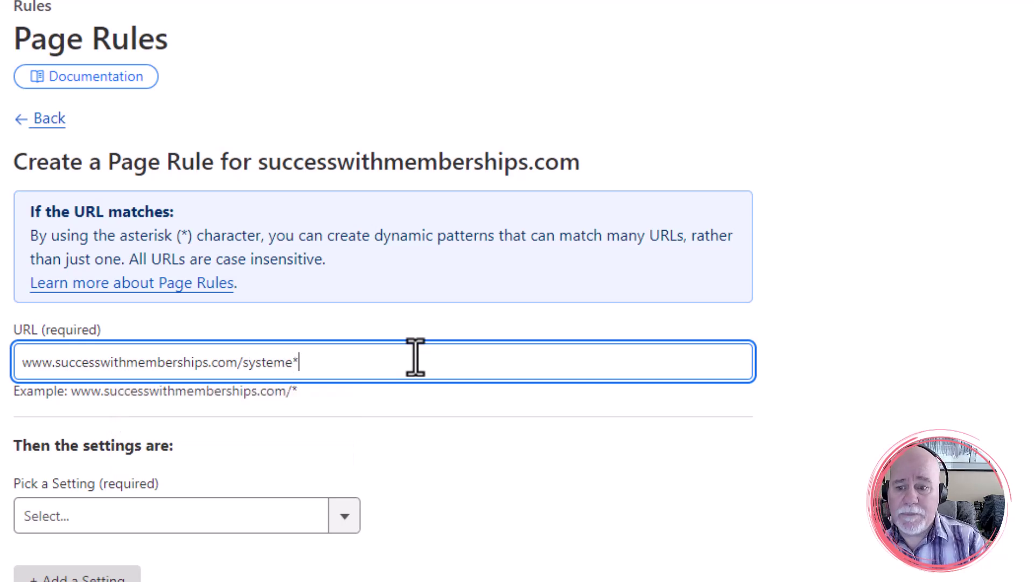
key(Tab)
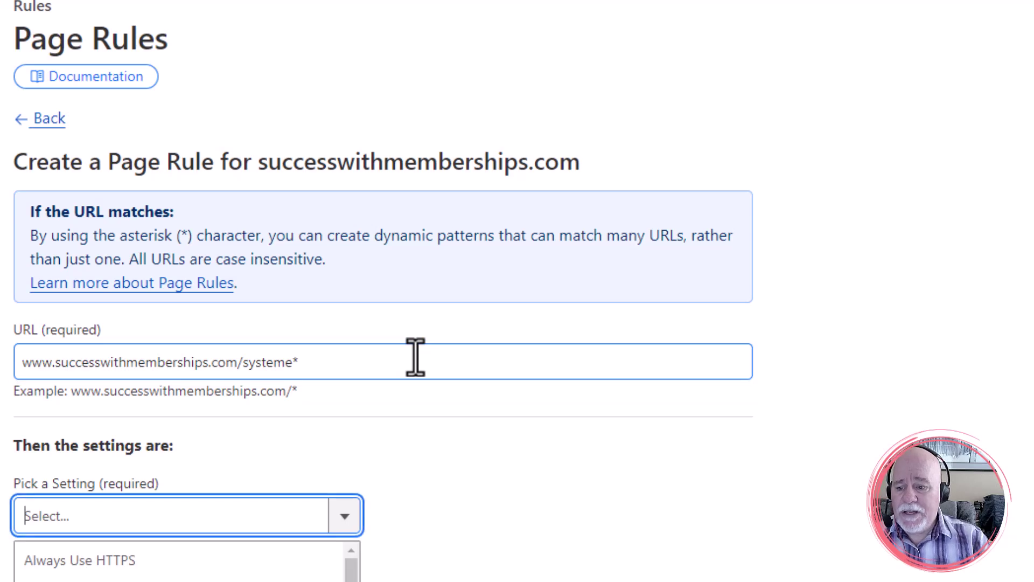
click(439, 427)
Step: Make the rule a Forwarding URL with status code 301 - Permanent Redirect
scroll(446, 425, down, 3)
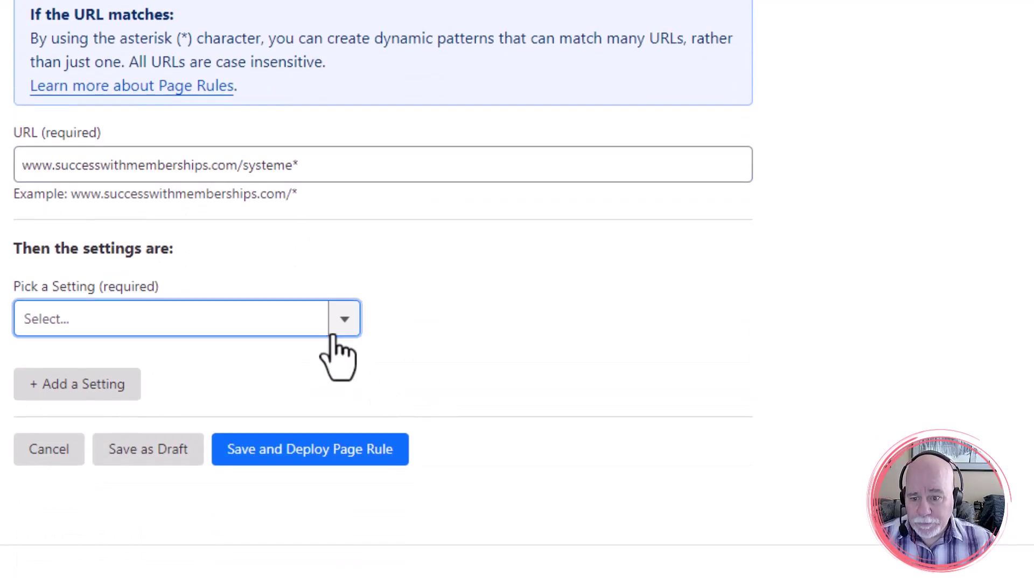
click(340, 327)
scroll(341, 345, down, 2)
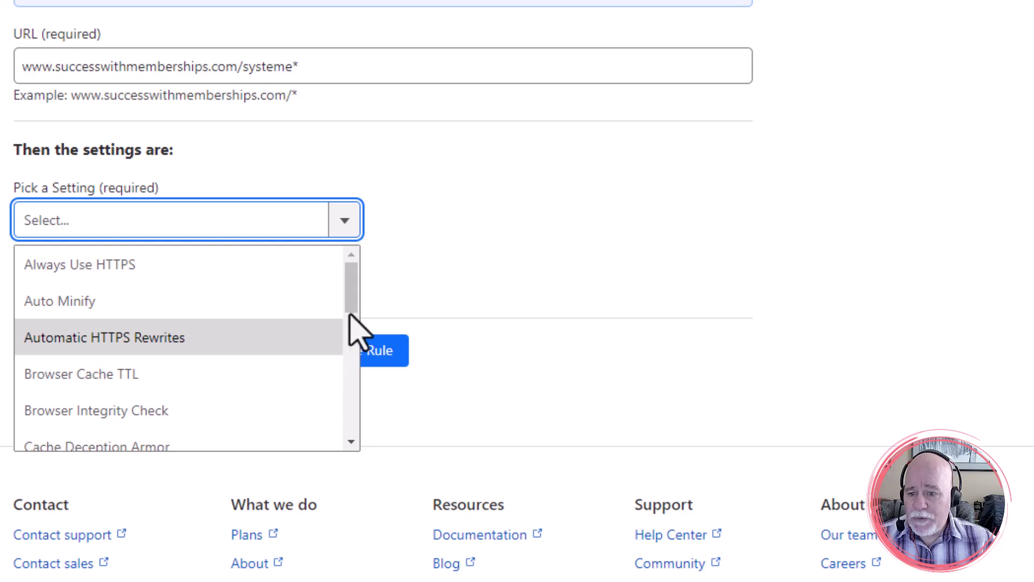
drag(357, 292, 342, 393)
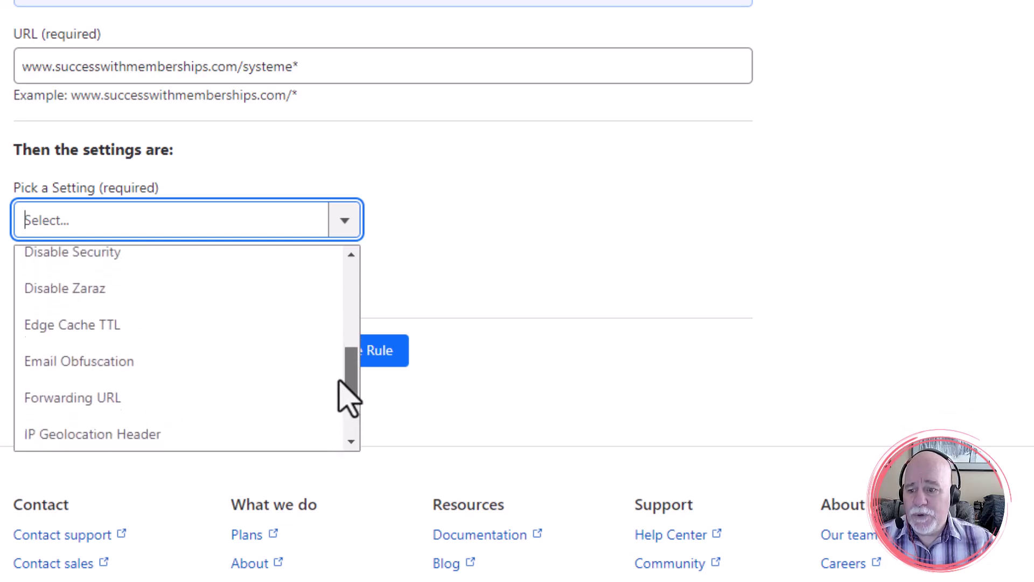
click(160, 401)
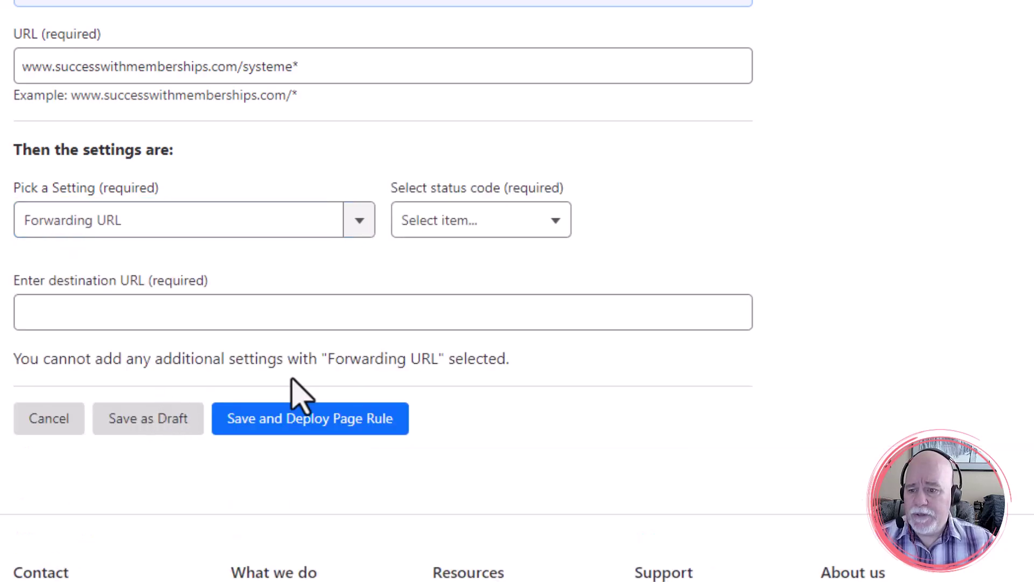
click(557, 234)
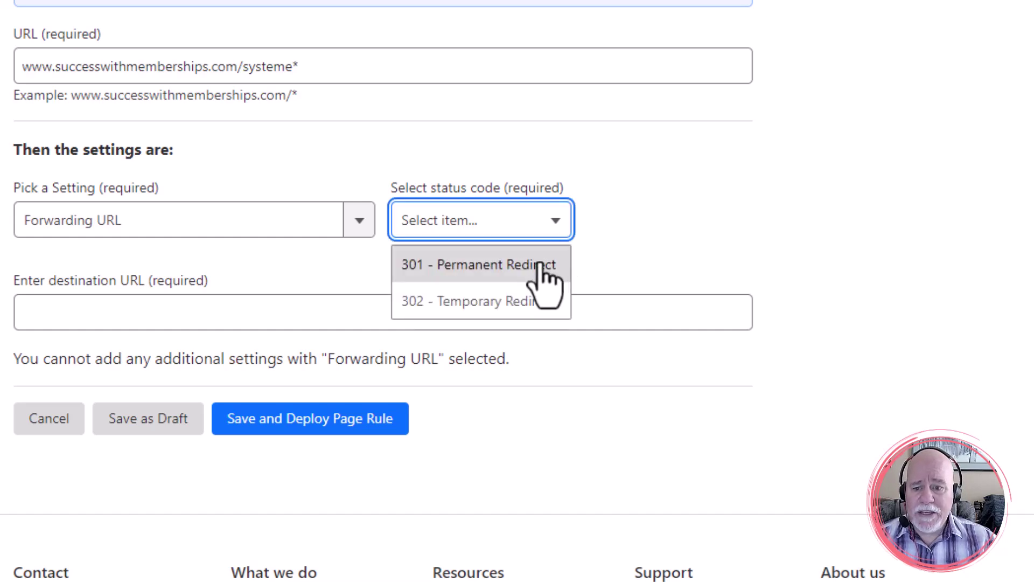
click(541, 265)
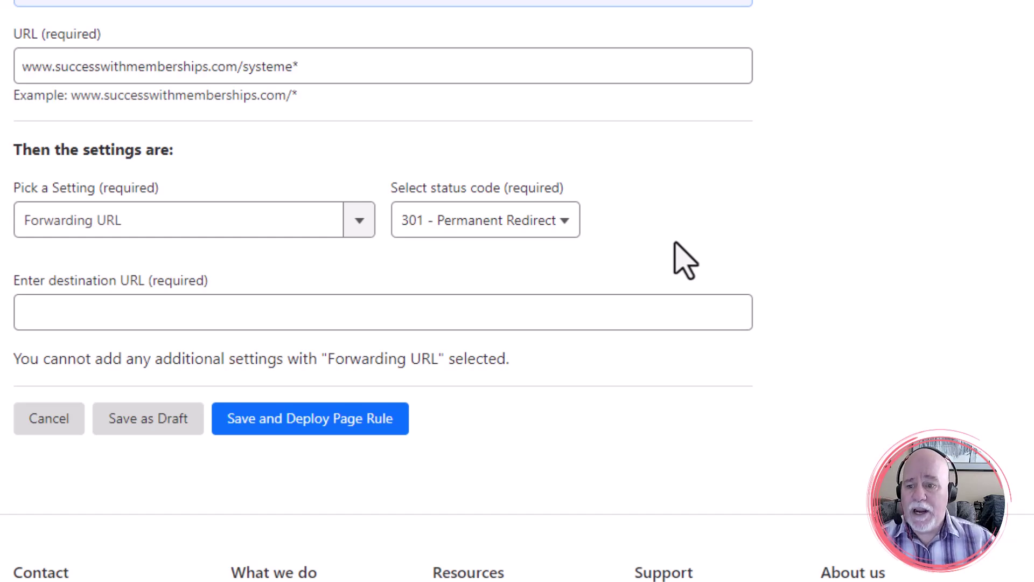
Step: Paste the systeme.io affiliate link as the rule's destination URL
click(654, 310)
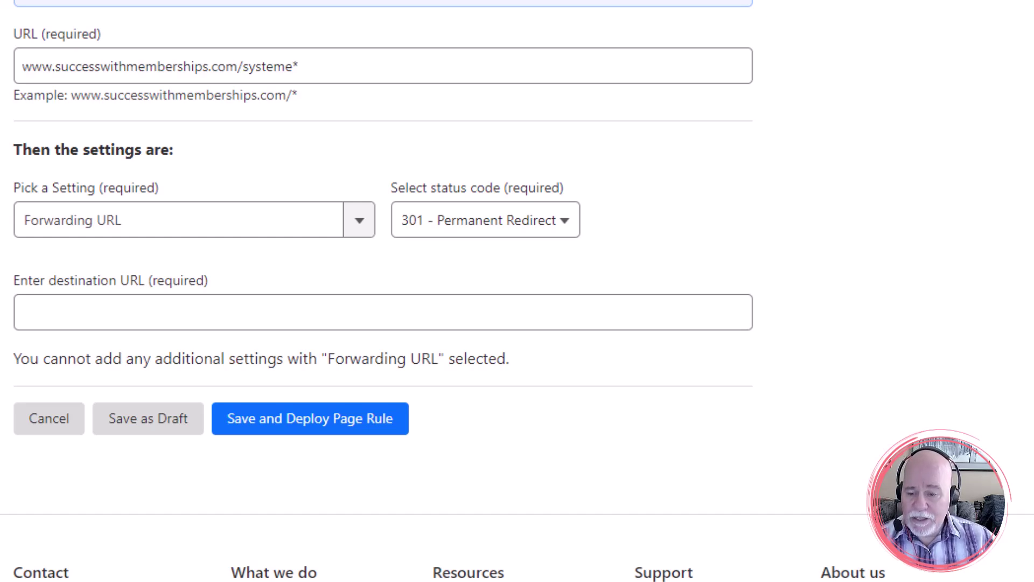
click(217, 310)
key(ctrl+v)
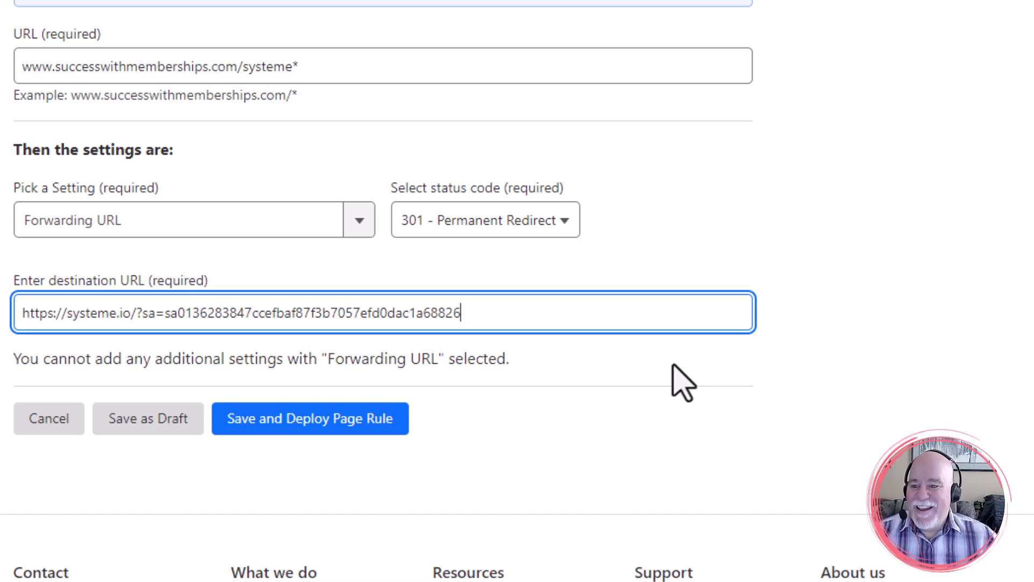
Step: Copy the destination link for testing, and save and deploy the page rule
triple_click(346, 67)
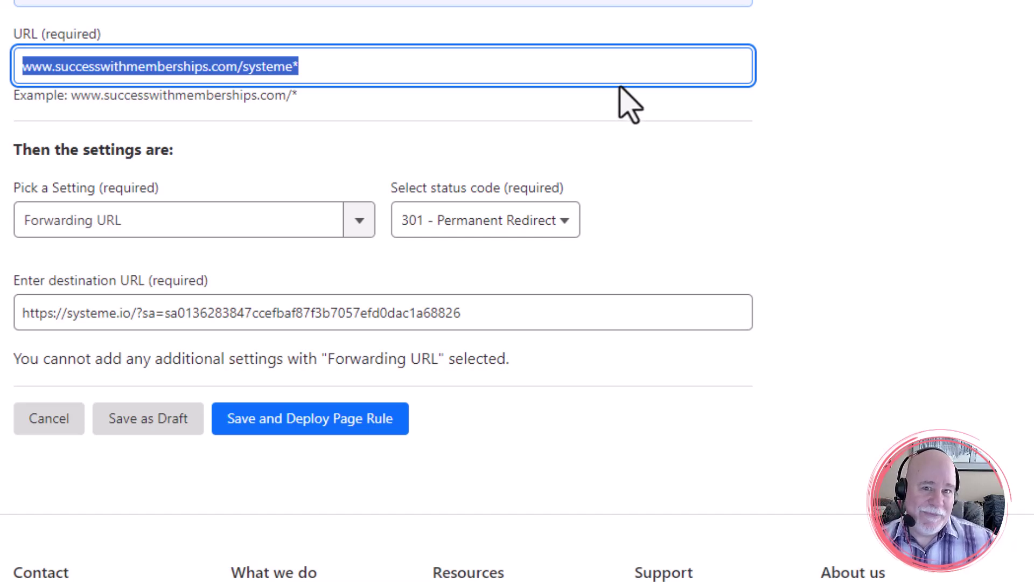
drag(548, 317, 4, 348)
key(ctrl+c)
click(942, 277)
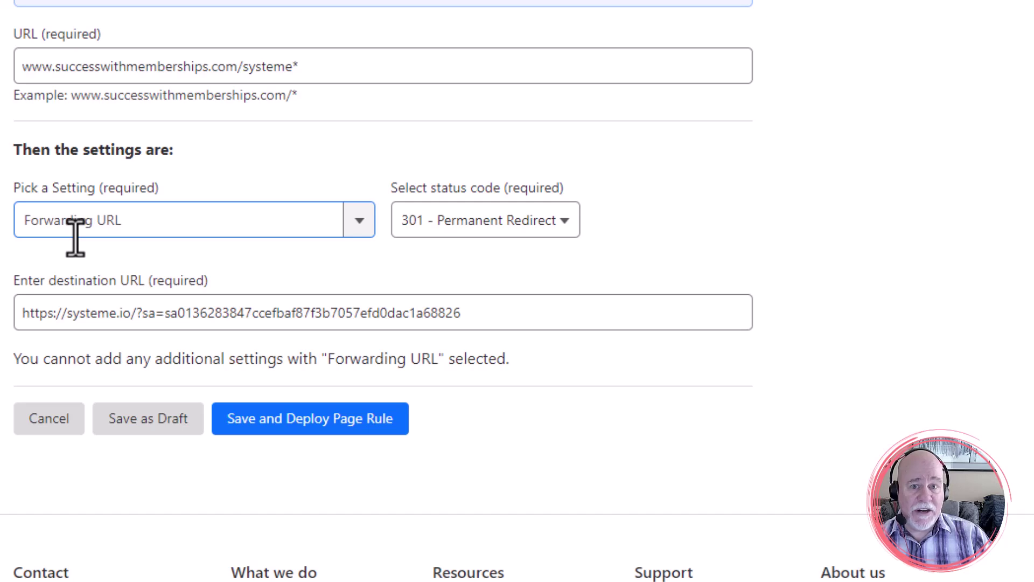
click(350, 298)
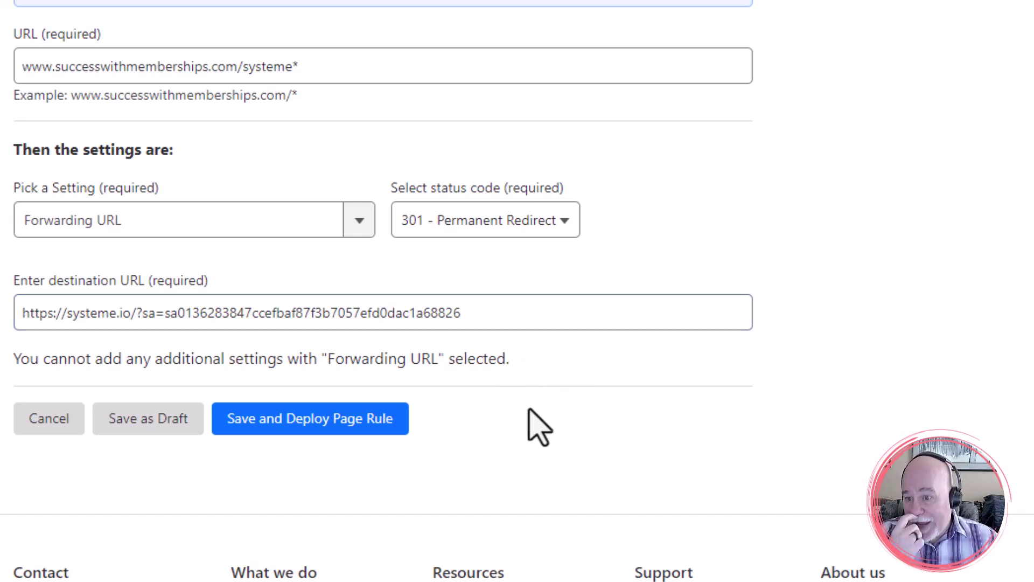
click(345, 431)
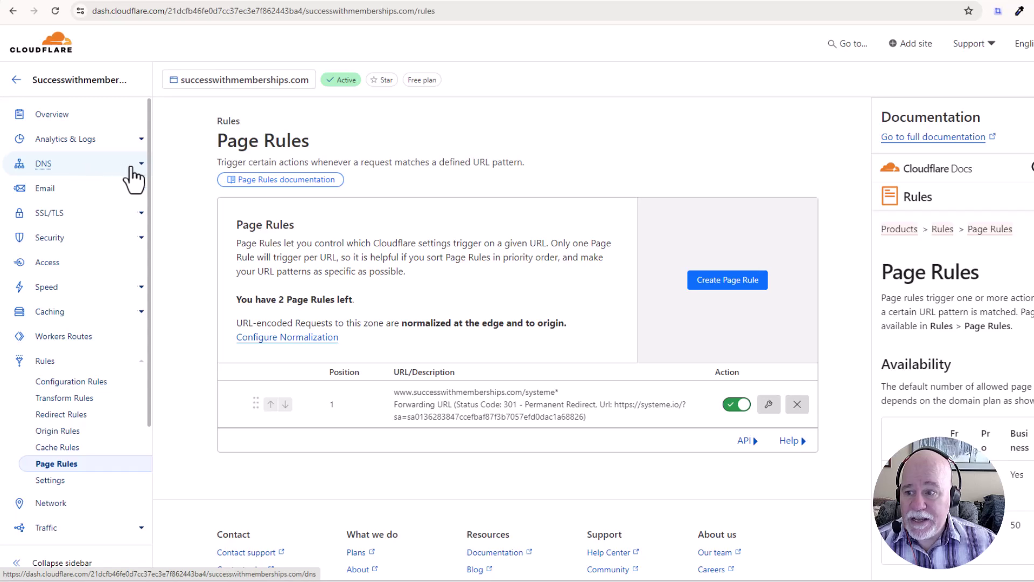
Step: Review the domain's DNS records, including the details and proxy status of the root domain's CNAME record, without changing anything
click(99, 167)
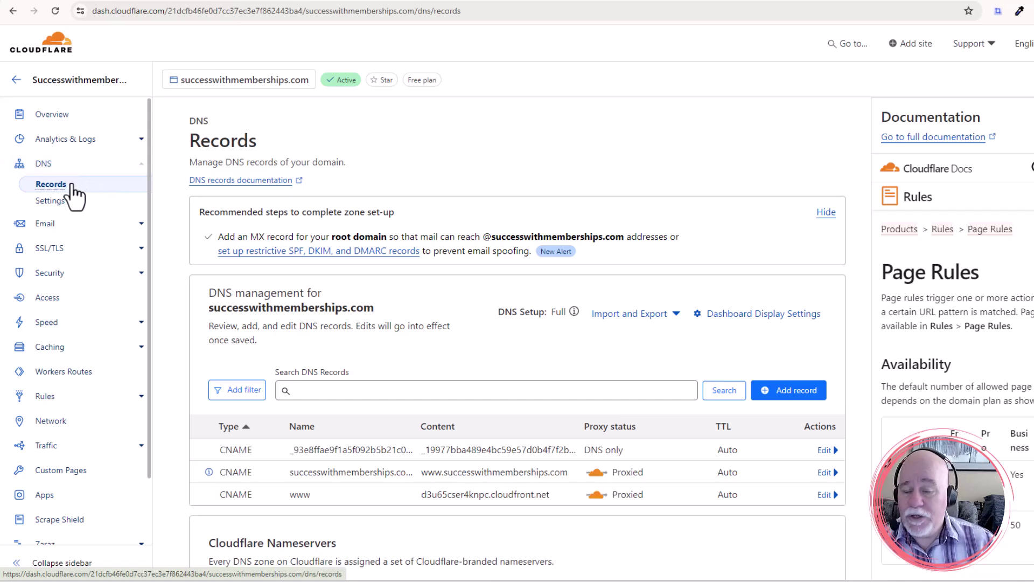
scroll(574, 323, down, 3)
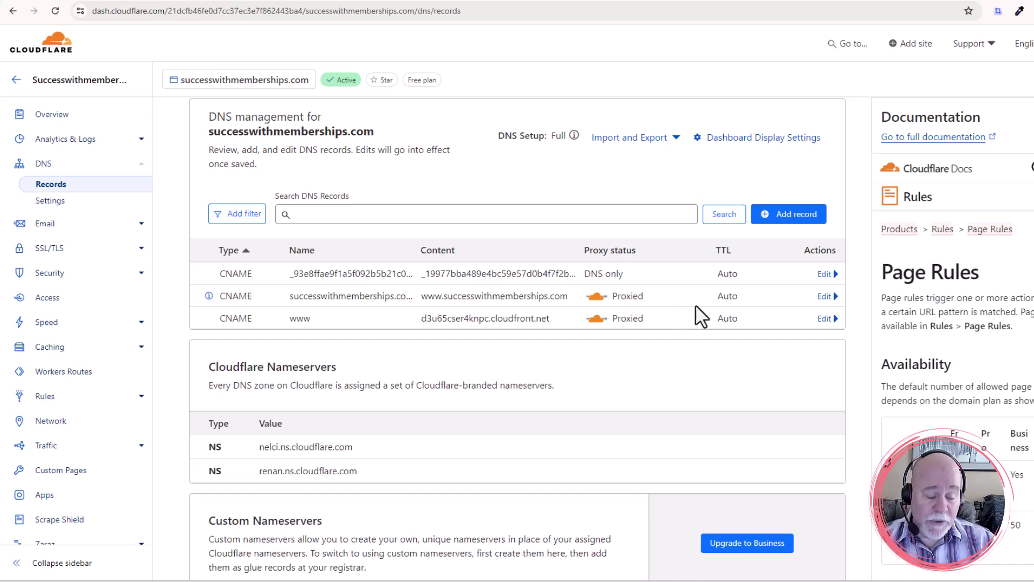
click(824, 297)
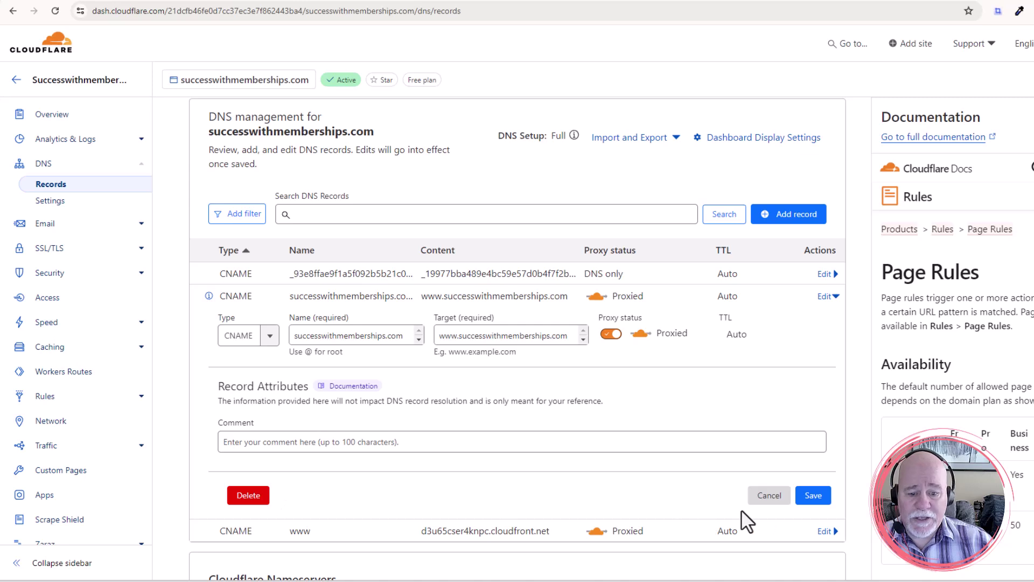
click(765, 496)
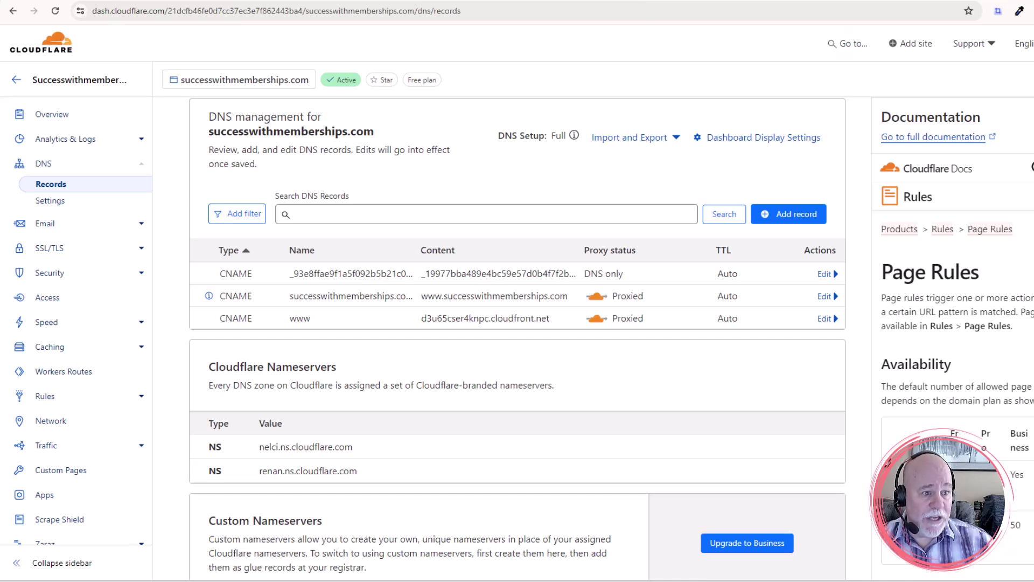
Step: Open the copied systeme.io affiliate link directly in the browser
click(317, 1)
key(ctrl+v)
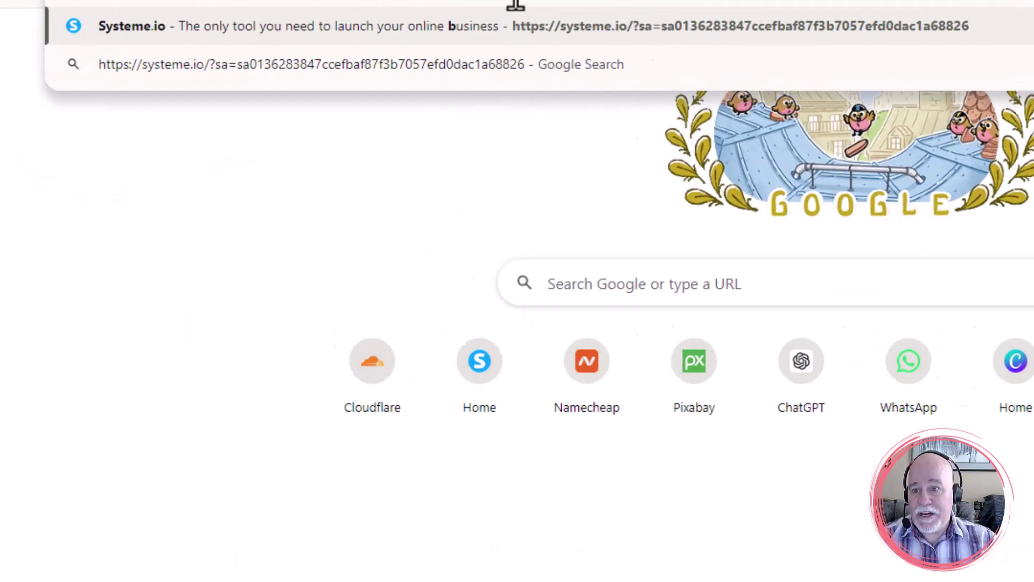
key(Return)
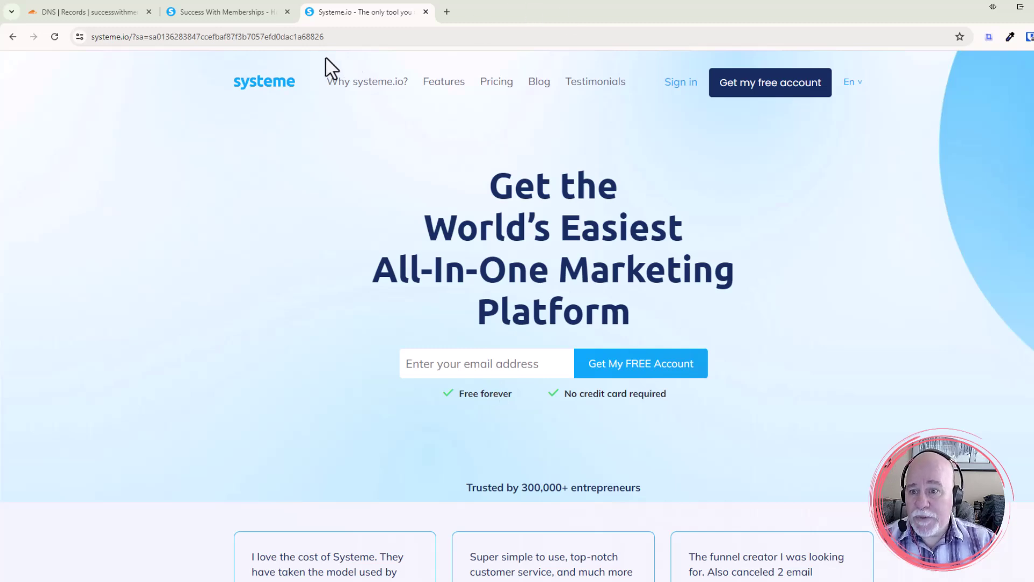
click(446, 12)
text(www.successwithmemberships.com)
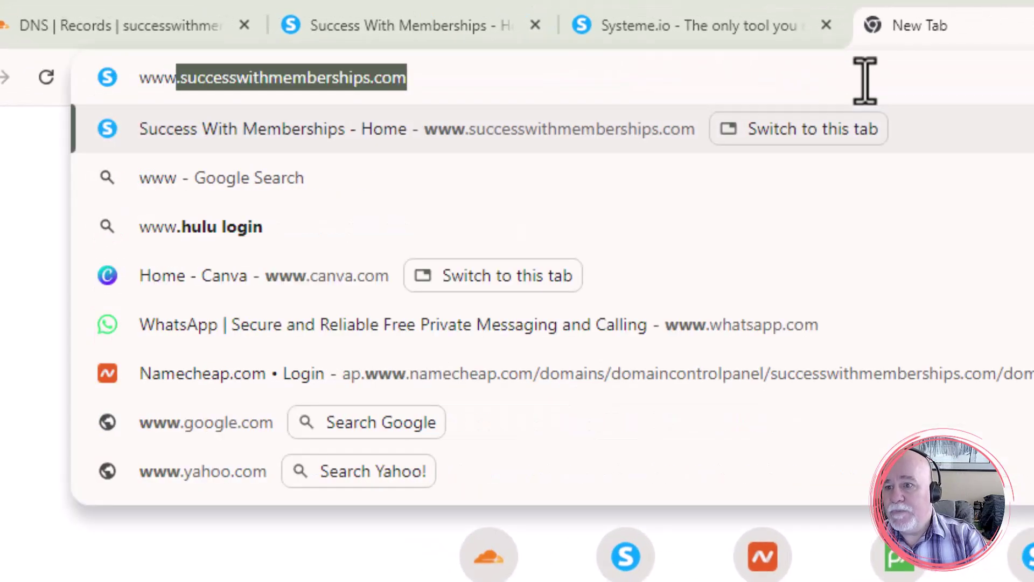
key(Right)
text(/systeme.)
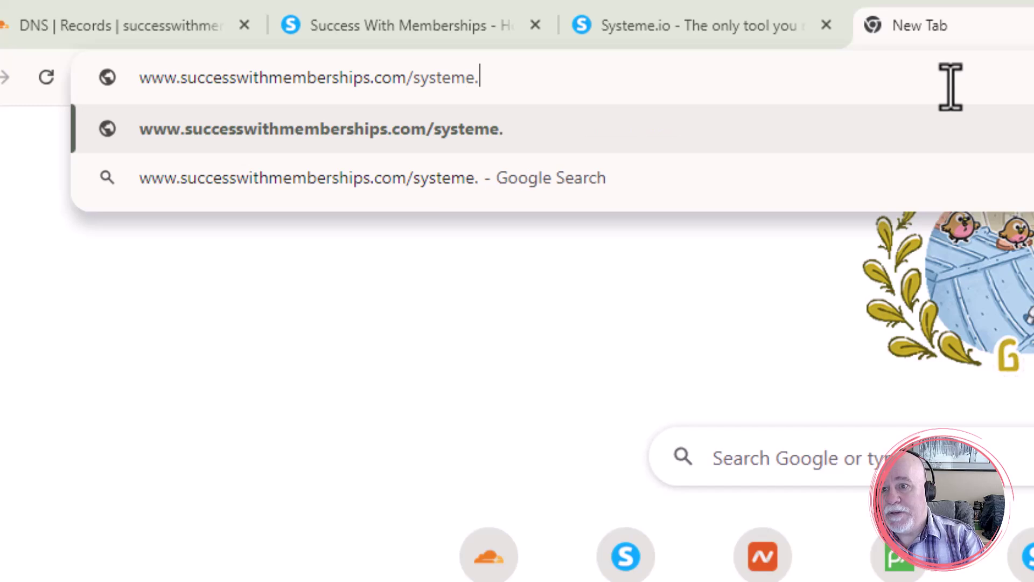
key(BackSpace)
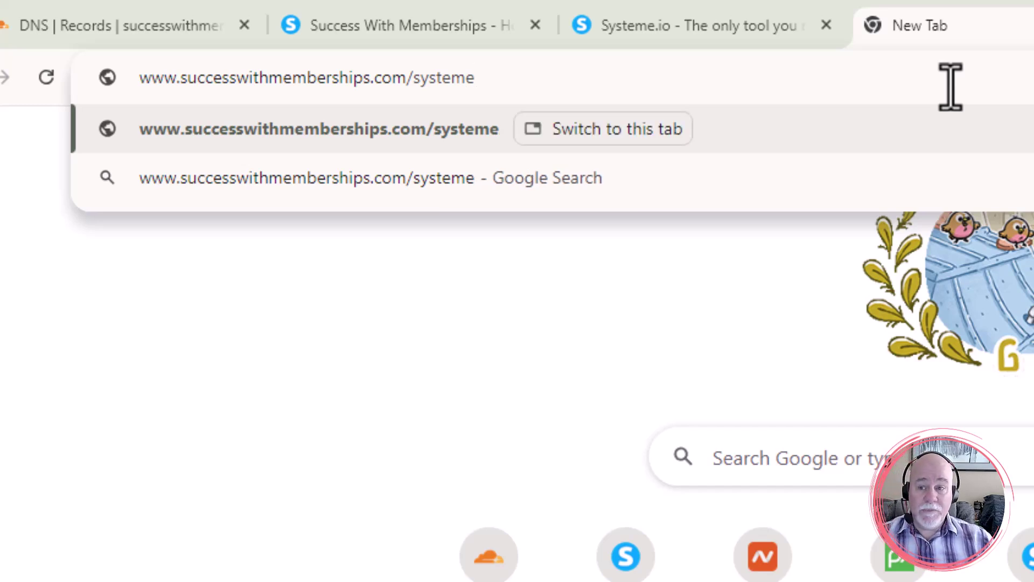
text(io)
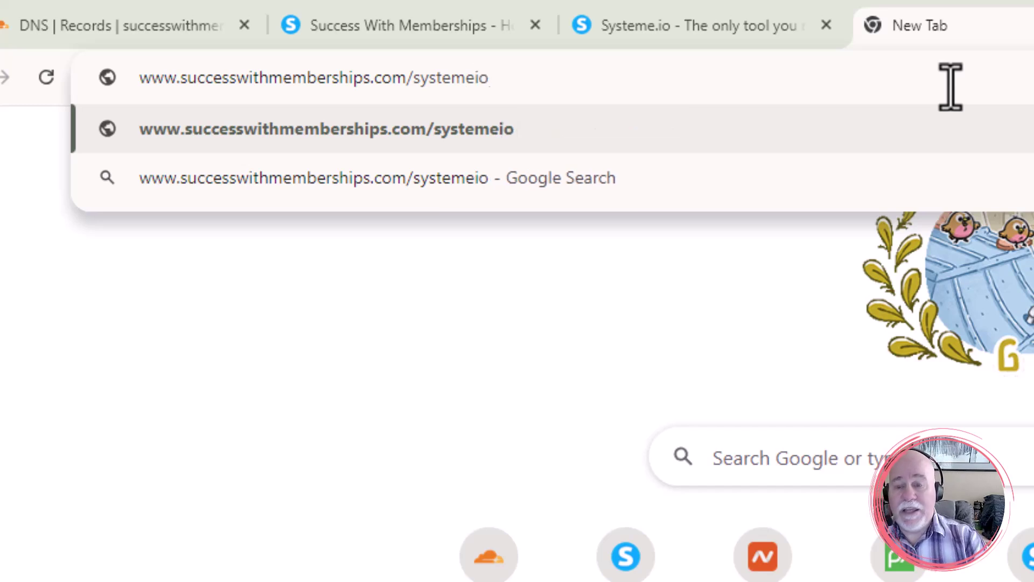
key(Return)
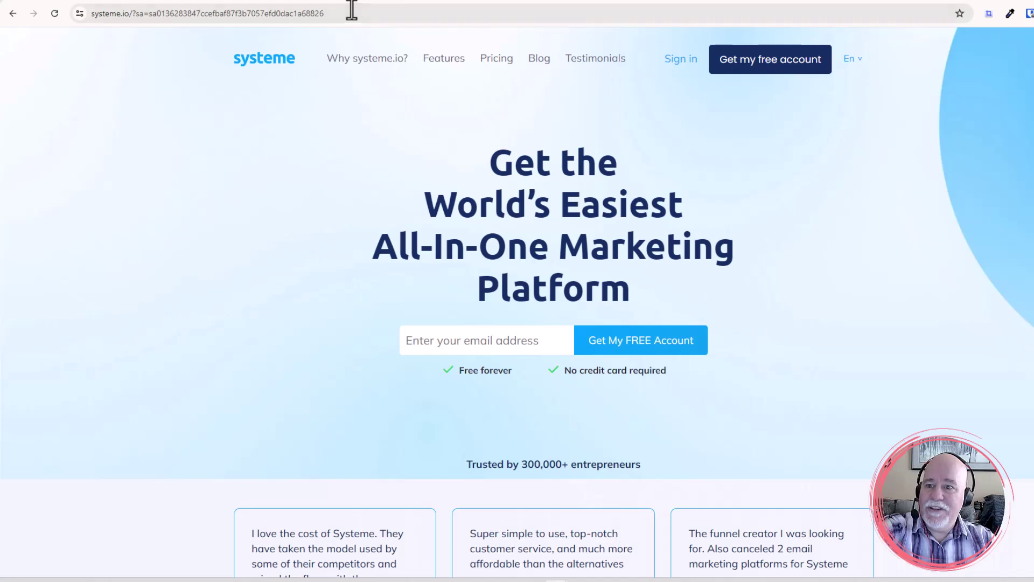
drag(346, 14, 34, 18)
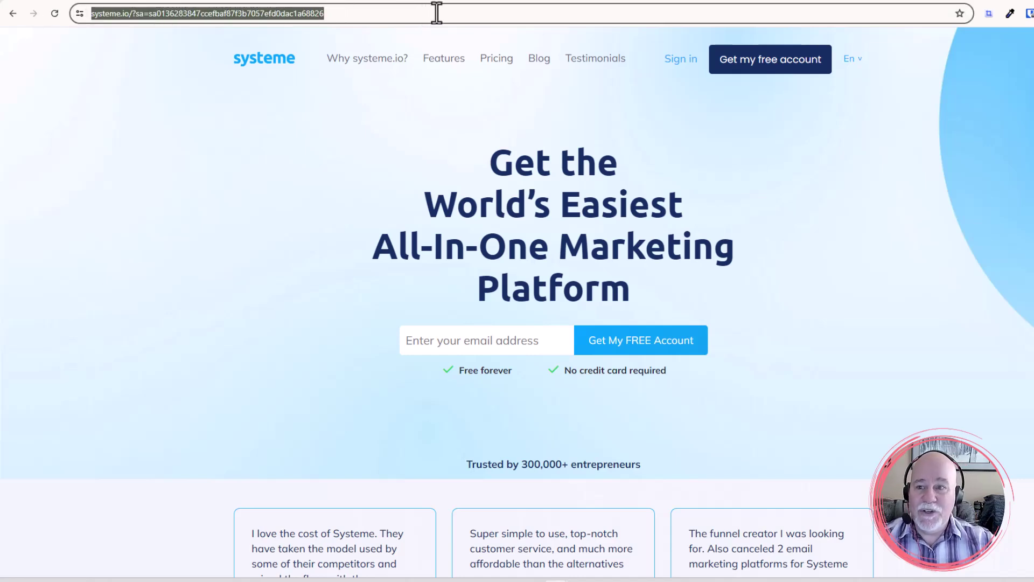
click(107, 1)
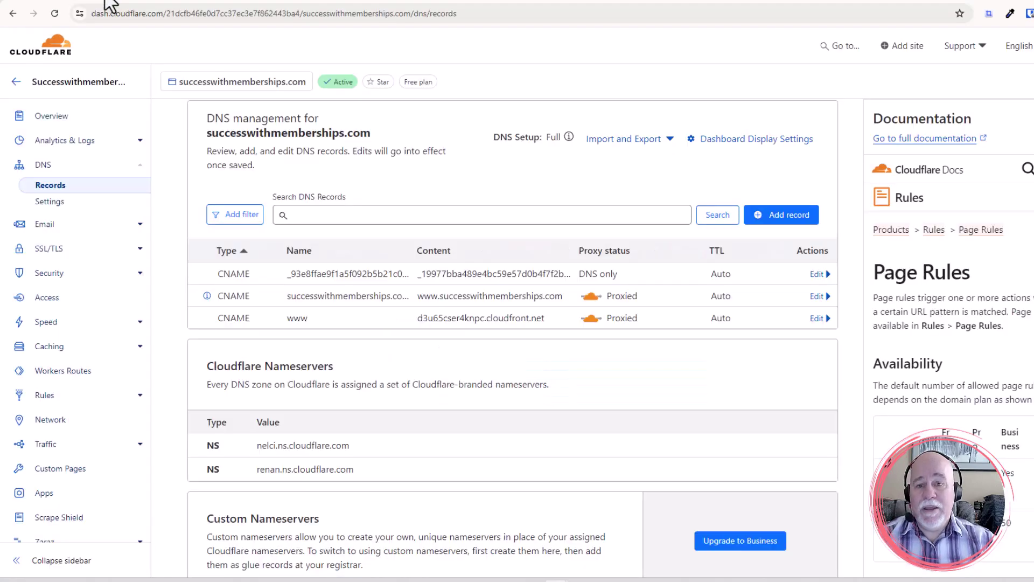